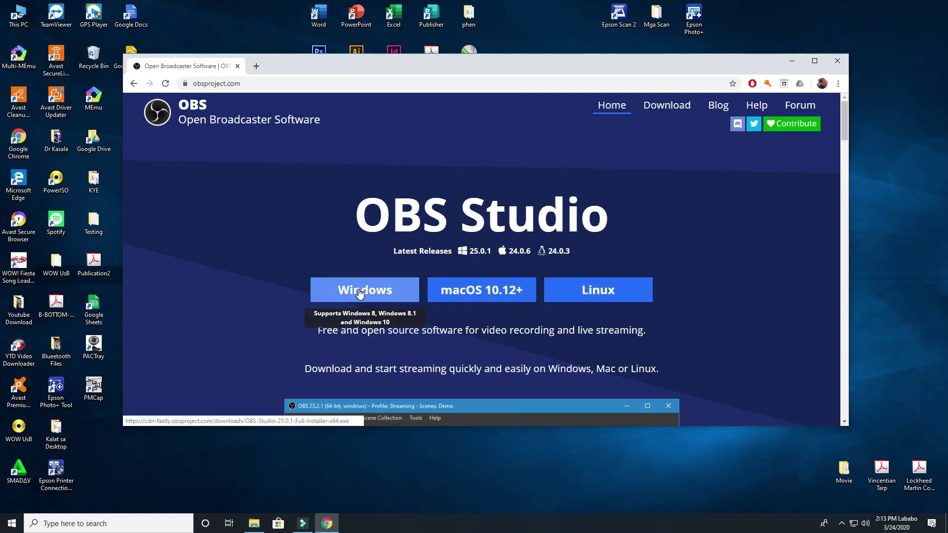
- Download the Windows version of OBS Studio 25.0.1 and run the downloaded installer
{"action": "left_click", "coordinate": [360, 292]}
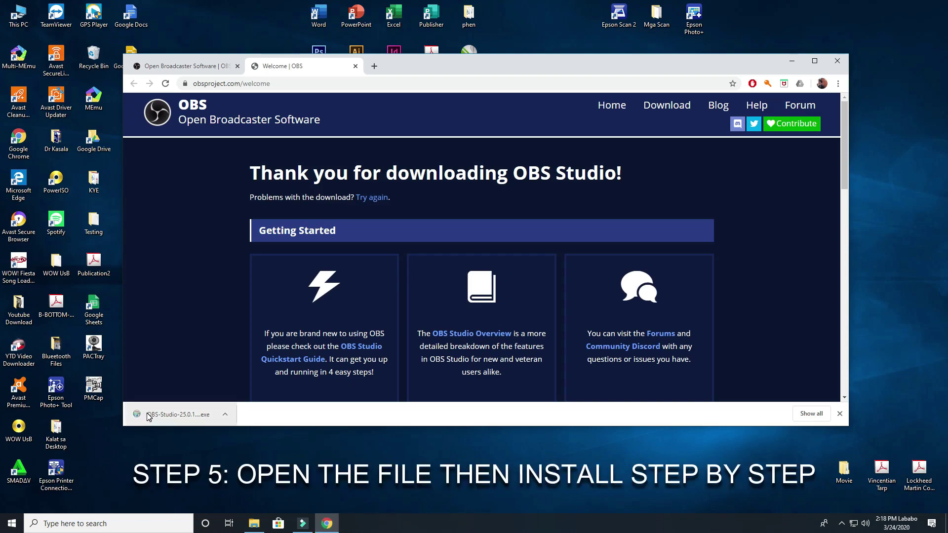
{"action": "right_click", "coordinate": [164, 416]}
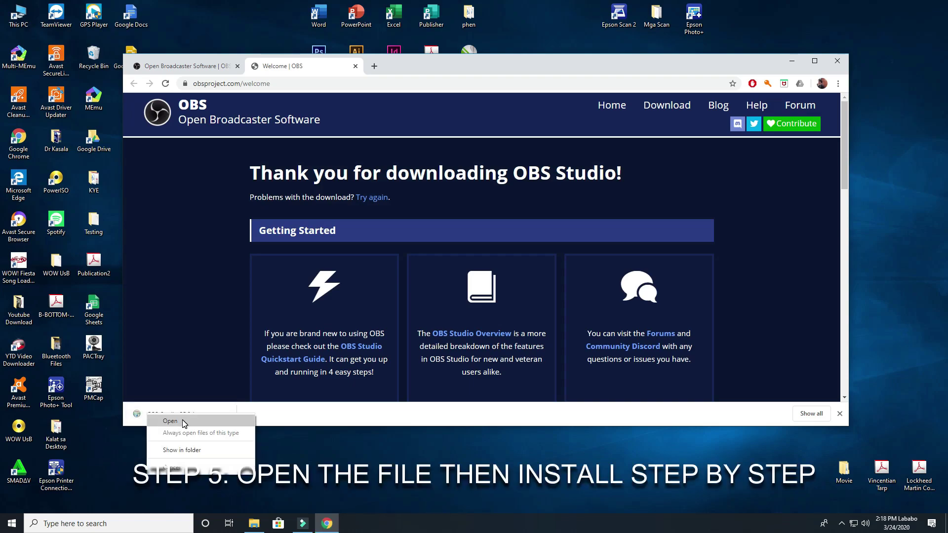
{"action": "left_click", "coordinate": [181, 421]}
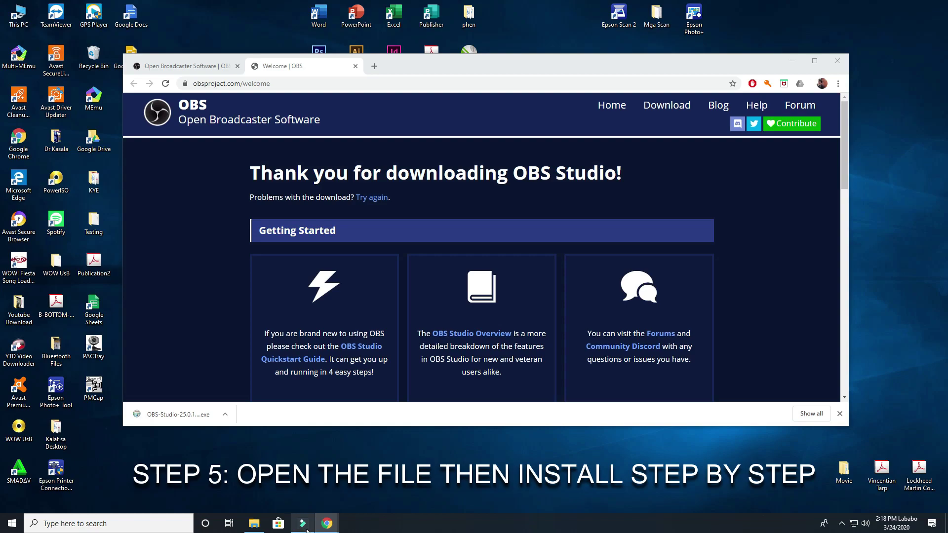
{"action": "mouse_move", "coordinate": [307, 531]}
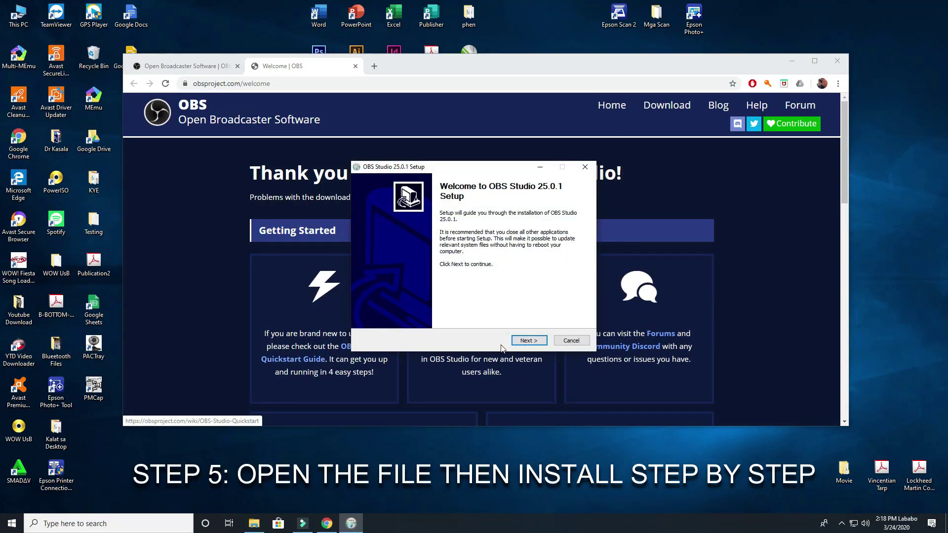
- Install OBS Studio 25.0.1, accepting the license and default options, and finish the setup with launching enabled
{"action": "left_click", "coordinate": [528, 341]}
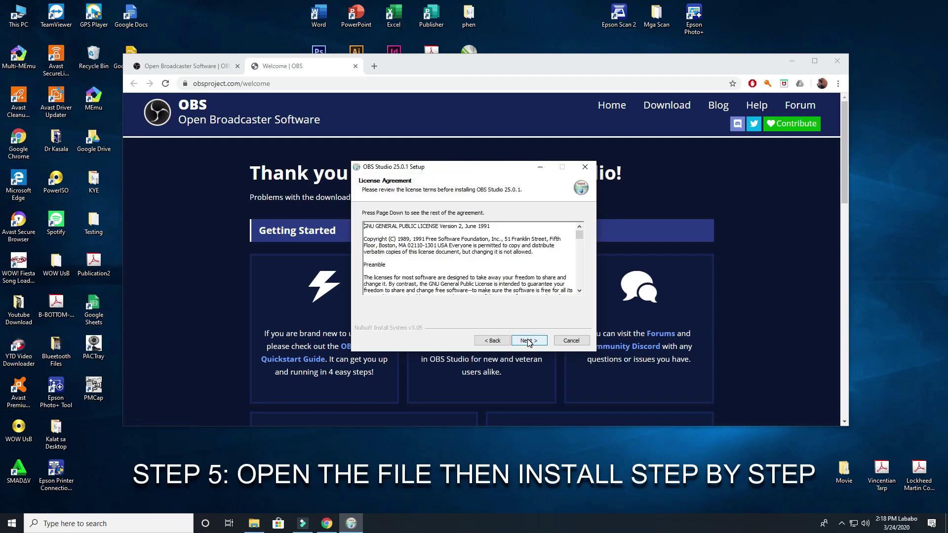
{"action": "left_click", "coordinate": [528, 341]}
{"action": "left_click", "coordinate": [528, 341]}
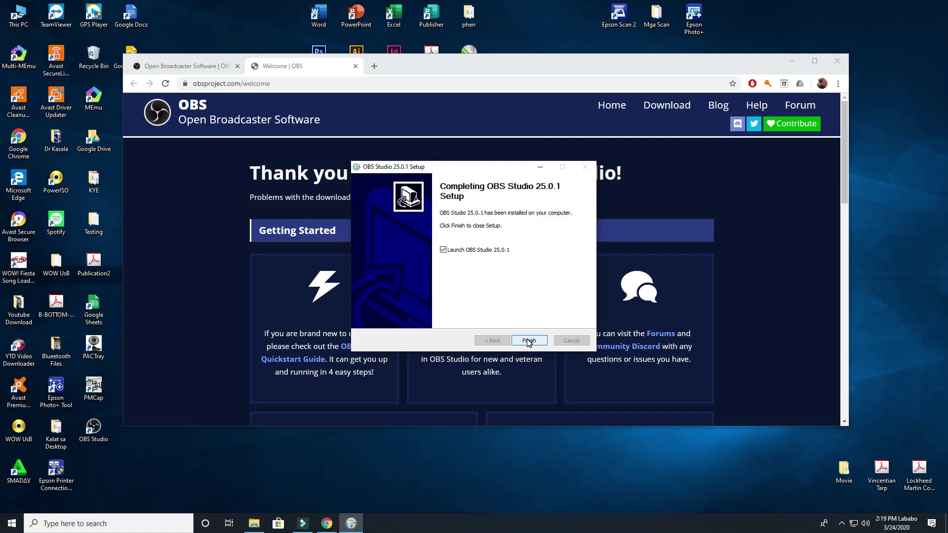
{"action": "left_click", "coordinate": [527, 341]}
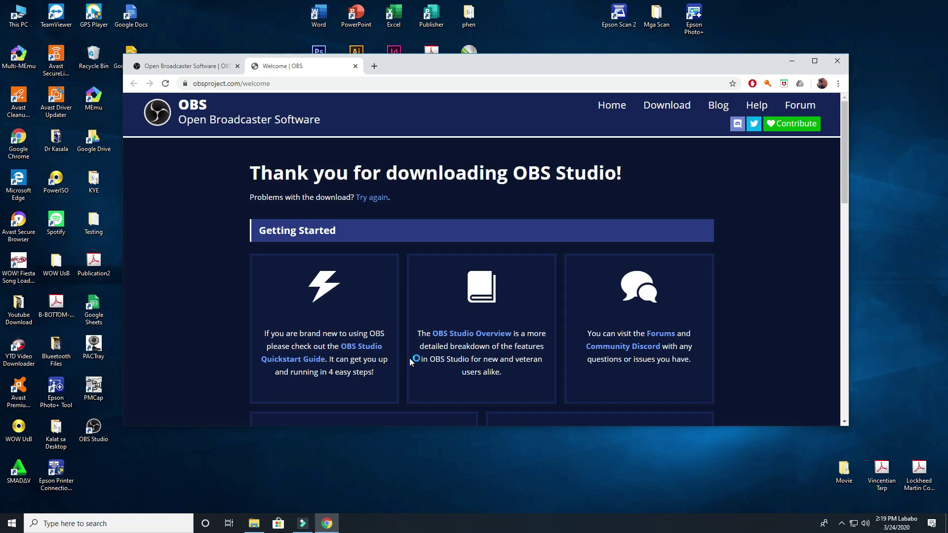
{"action": "left_click", "coordinate": [407, 449]}
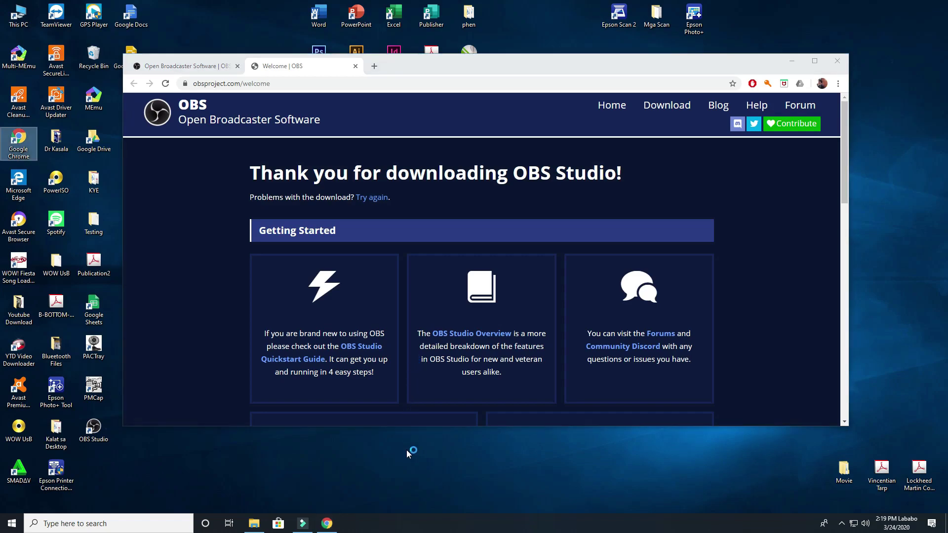
{"action": "right_click", "coordinate": [406, 449]}
{"action": "left_click", "coordinate": [438, 352]}
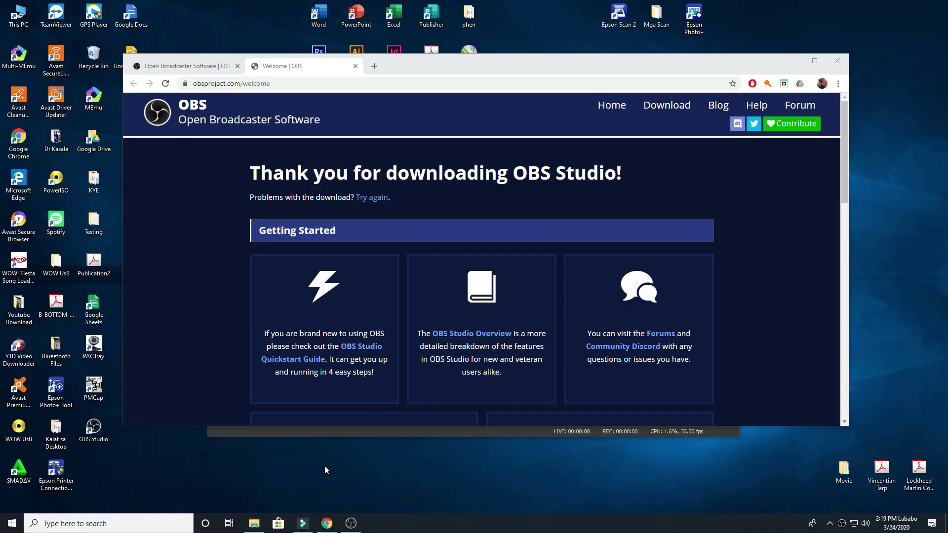
- Minimize the browser, switch to OBS Studio and start its auto-configuration wizard, optimized for streaming with recording secondary
{"action": "left_click", "coordinate": [792, 60]}
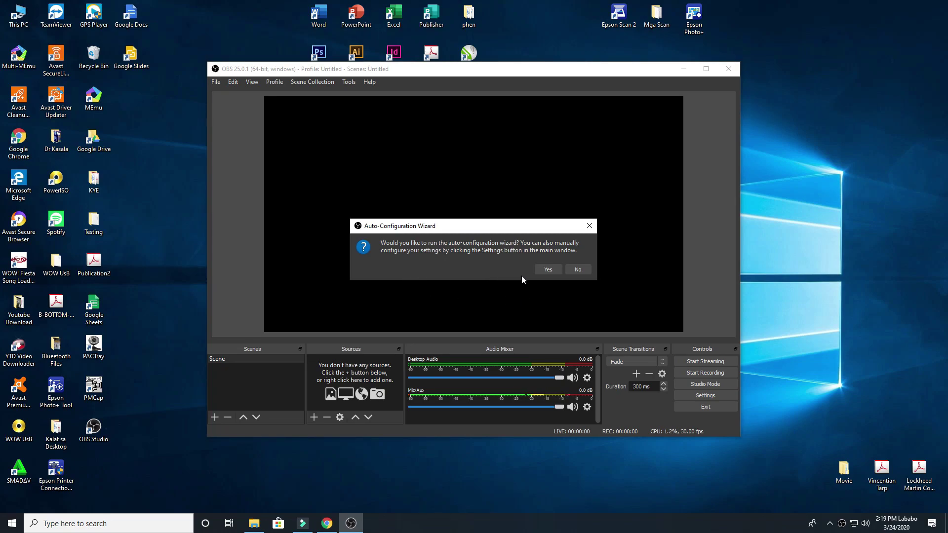
{"action": "left_click", "coordinate": [547, 270]}
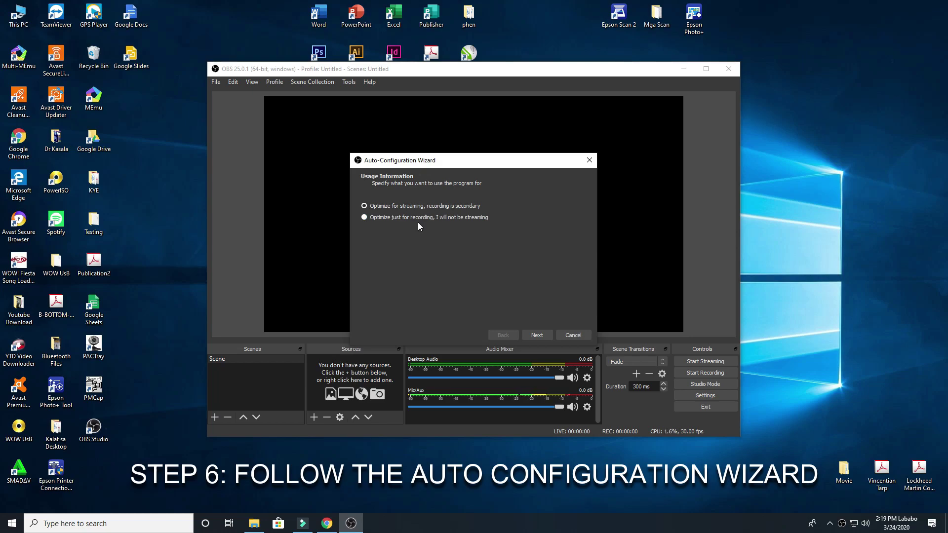
{"action": "left_click", "coordinate": [528, 335]}
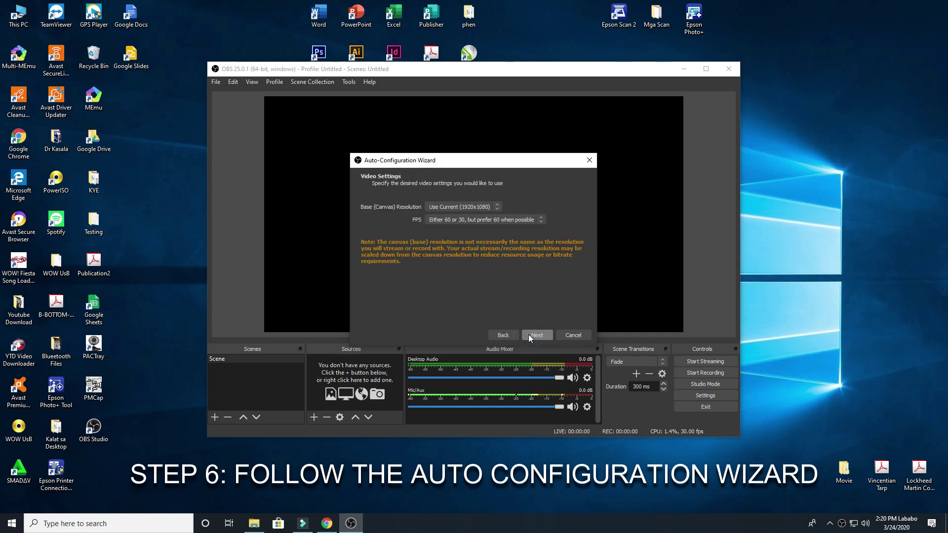
- Keep the current 1920x1080 canvas resolution and the FPS option preferring 60 when possible, and choose YouTube / YouTube Gaming as the streaming service
{"action": "left_click", "coordinate": [490, 209]}
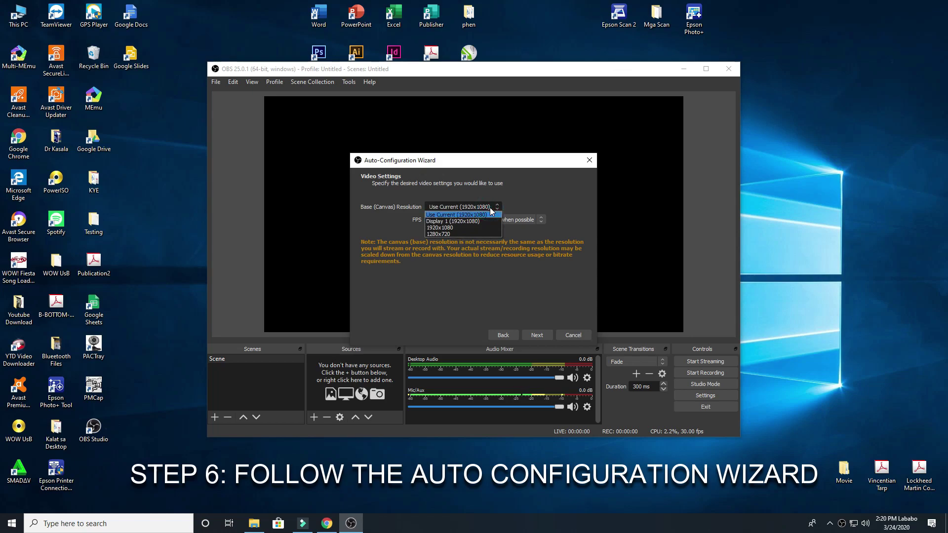
{"action": "left_click", "coordinate": [491, 211]}
{"action": "left_click", "coordinate": [520, 222]}
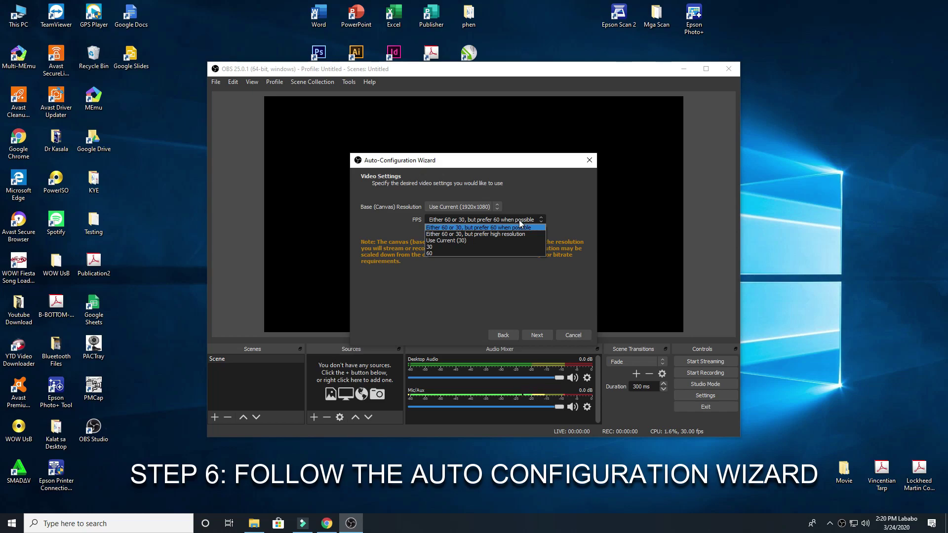
{"action": "left_click", "coordinate": [512, 271]}
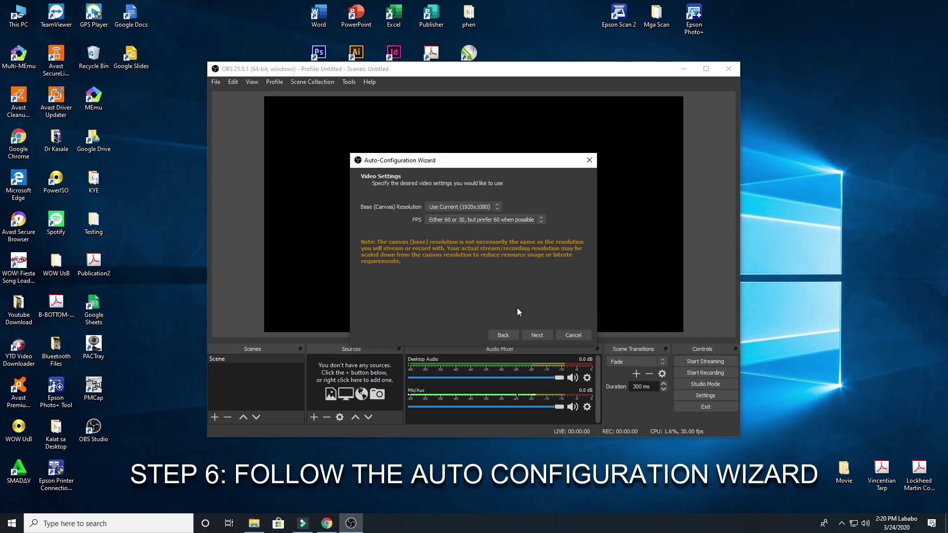
{"action": "left_click", "coordinate": [533, 338]}
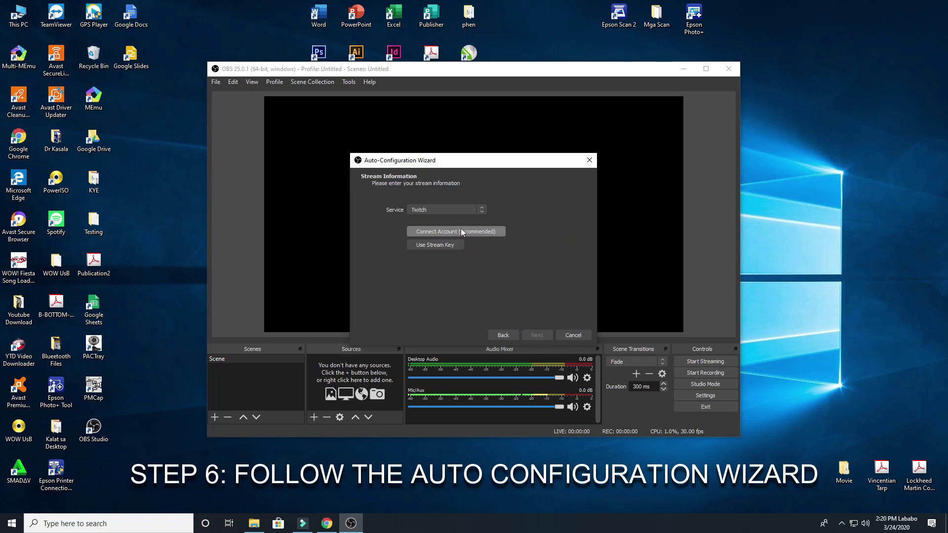
{"action": "left_click", "coordinate": [469, 212]}
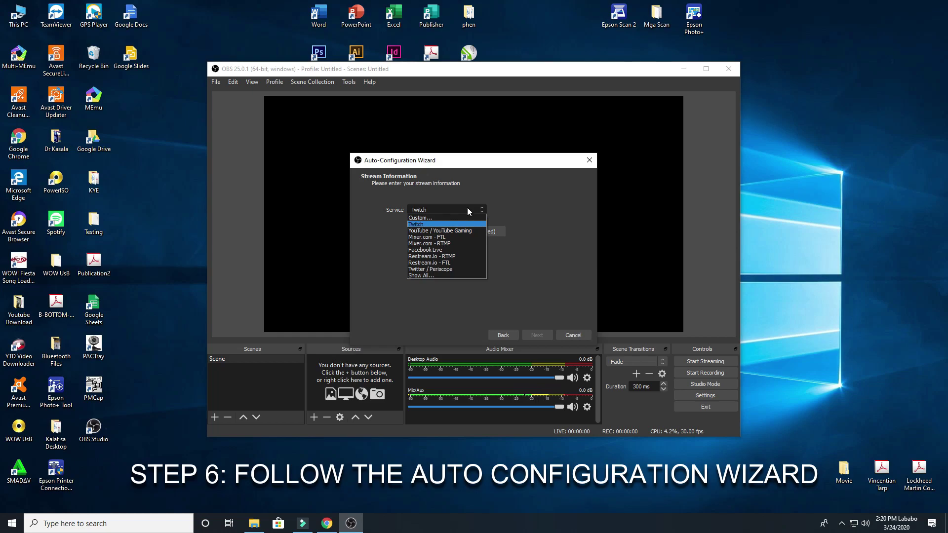
{"action": "left_click", "coordinate": [455, 231]}
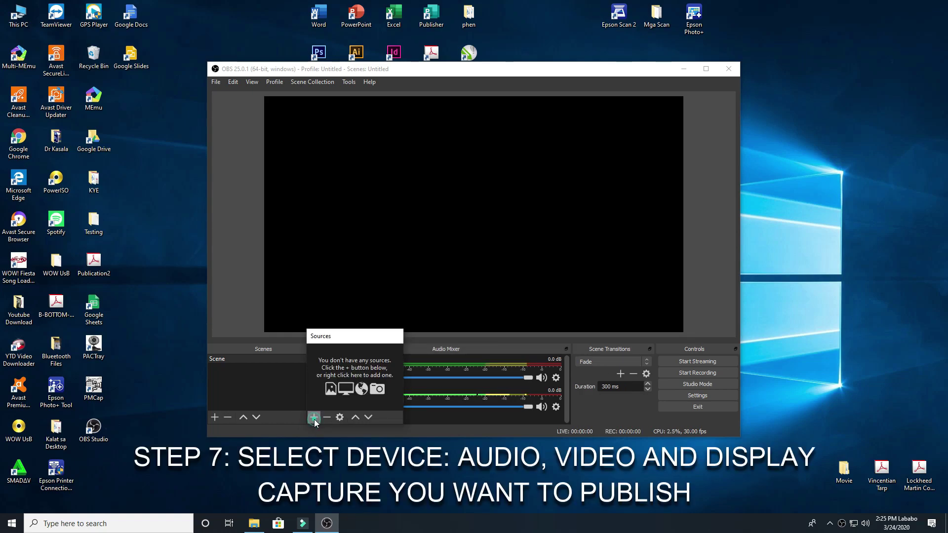
- Add a new Display Capture source of Display 1 with the cursor captured
{"action": "left_click", "coordinate": [314, 418]}
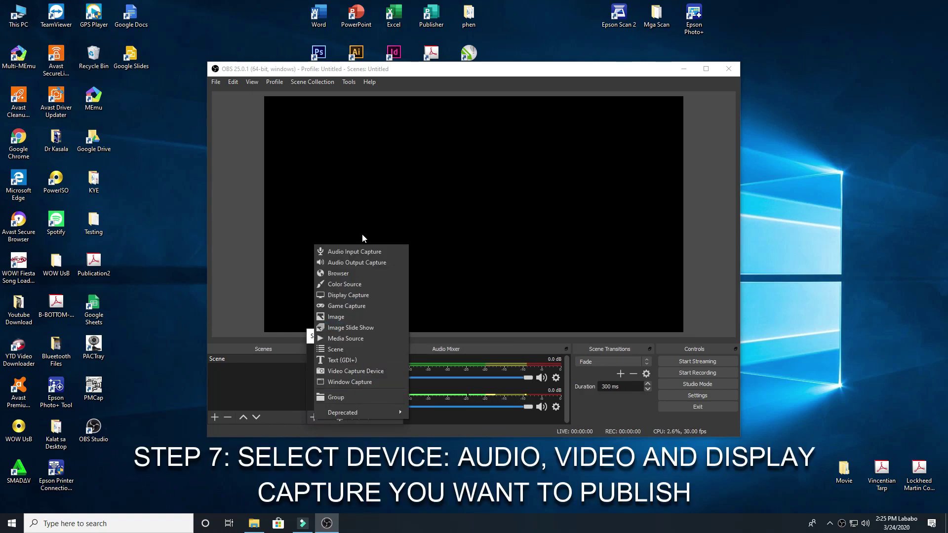
{"action": "left_click", "coordinate": [350, 295]}
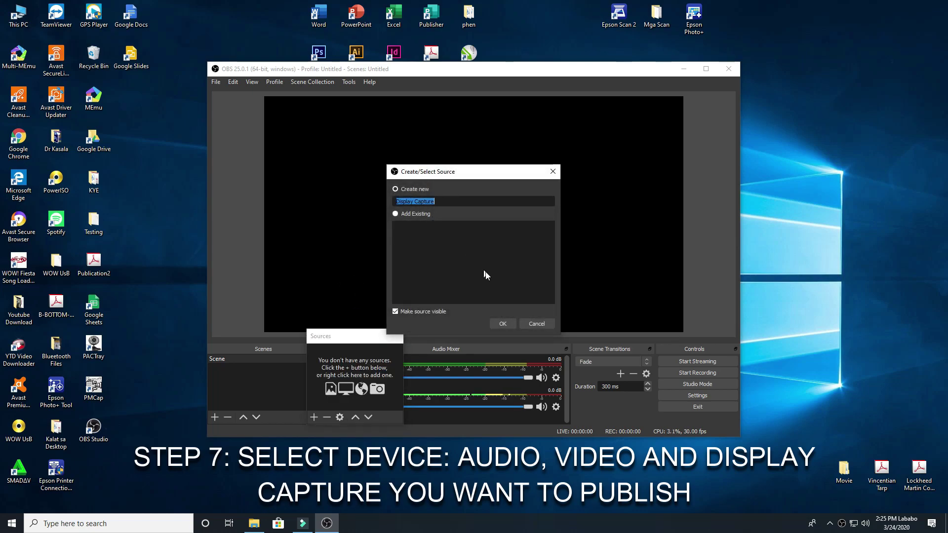
{"action": "left_click", "coordinate": [503, 324]}
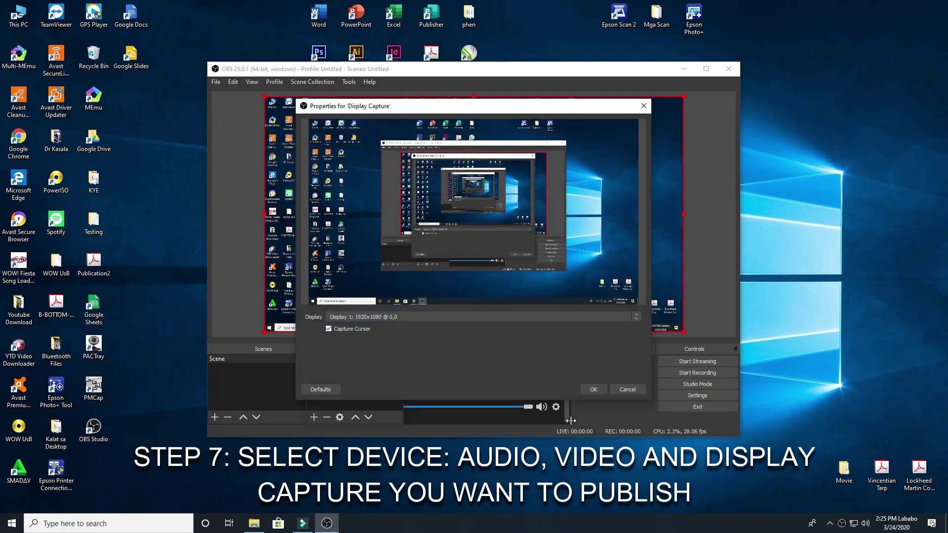
{"action": "left_click", "coordinate": [593, 389]}
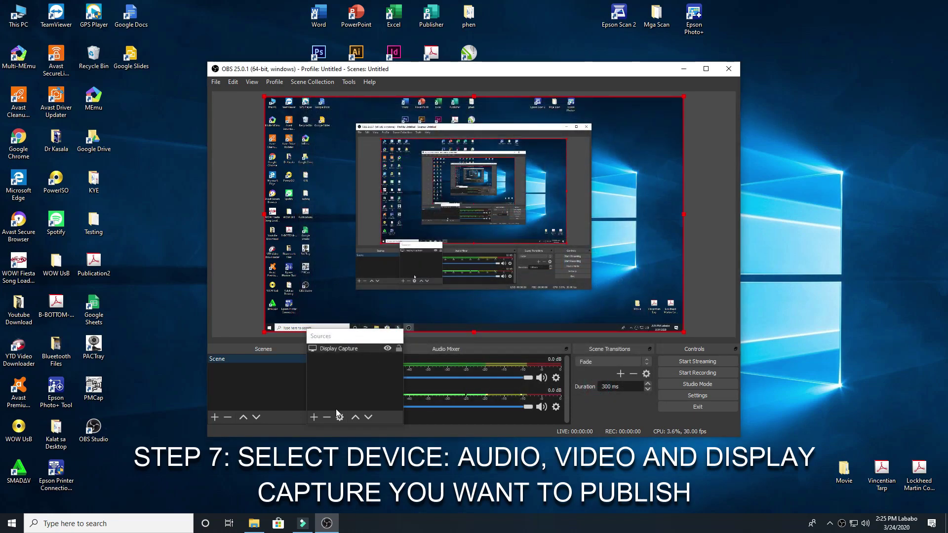
{"action": "left_click", "coordinate": [313, 418]}
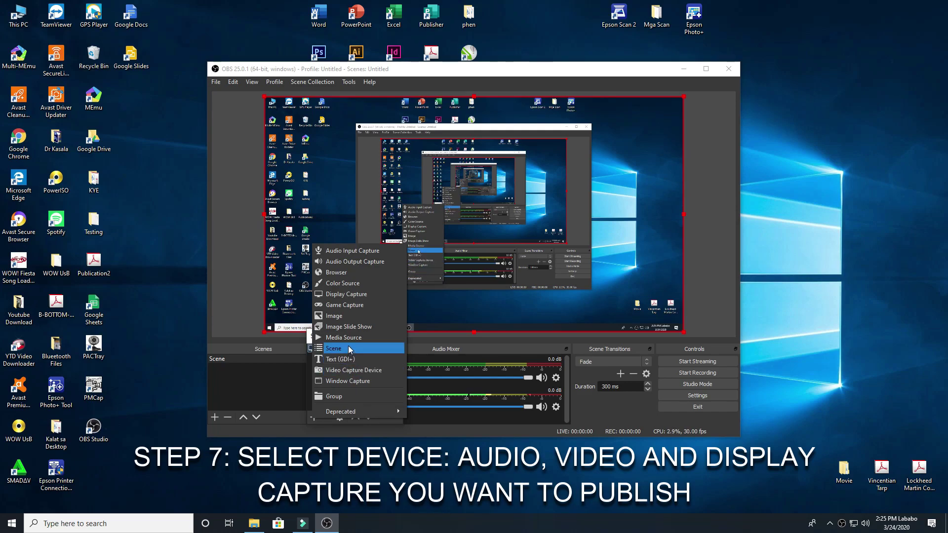
{"action": "left_click", "coordinate": [340, 316]}
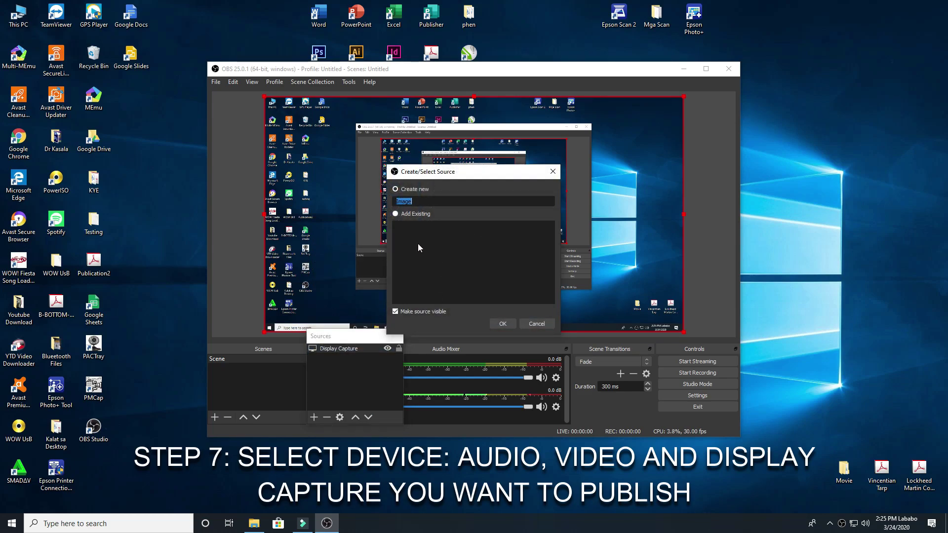
{"action": "left_click", "coordinate": [395, 213]}
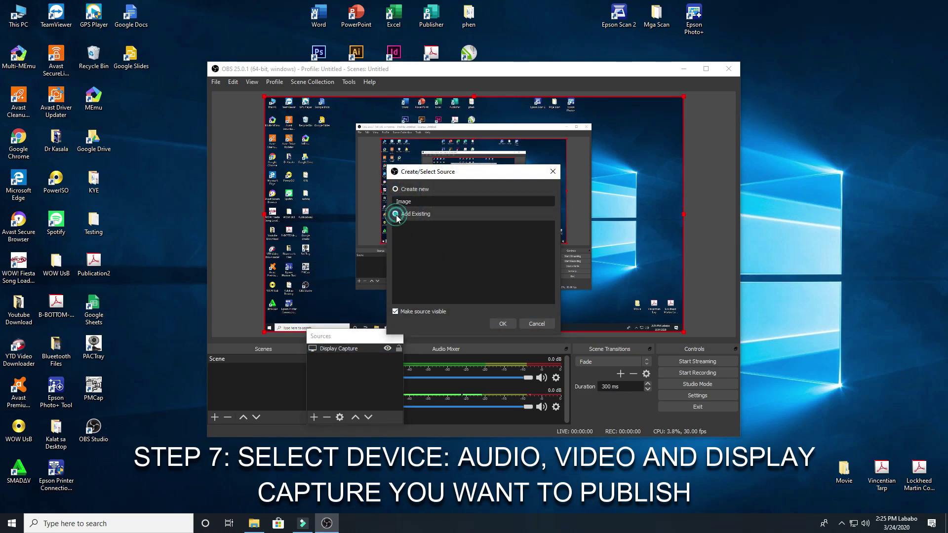
{"action": "left_click", "coordinate": [396, 189]}
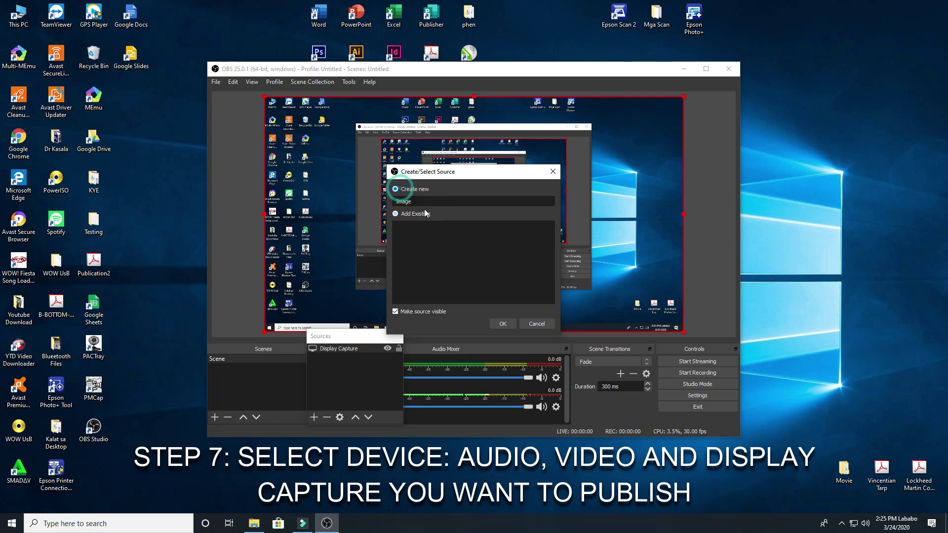
{"action": "left_click", "coordinate": [537, 324]}
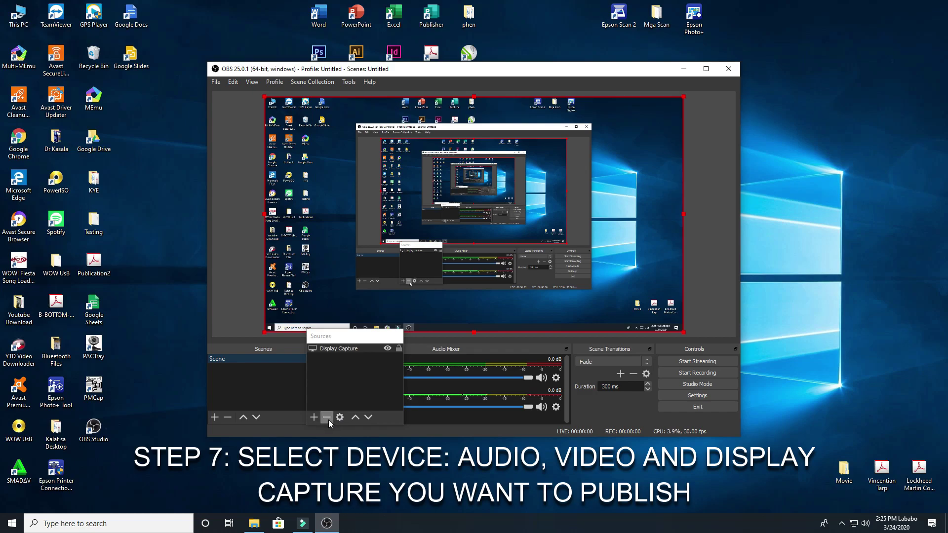
- Add a new Video Capture Device source to the scene
{"action": "left_click", "coordinate": [313, 417]}
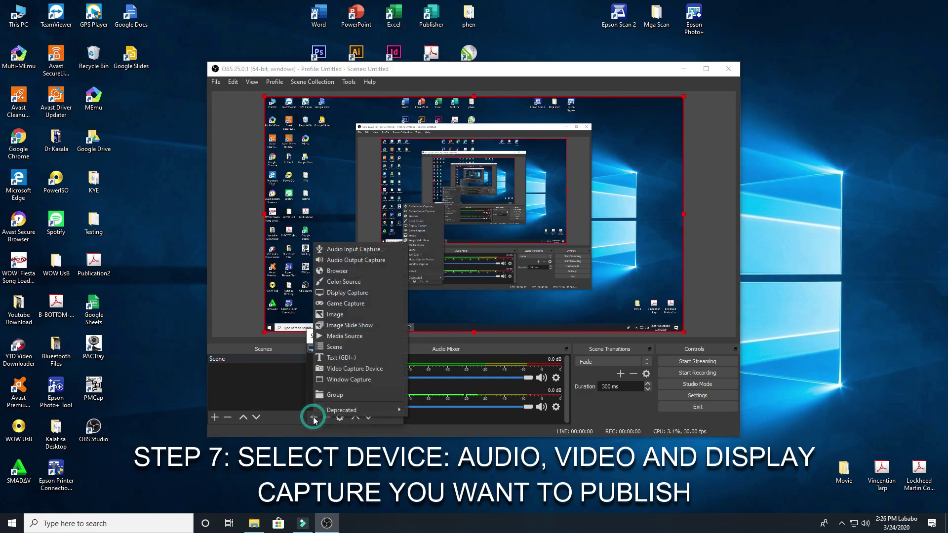
{"action": "left_click", "coordinate": [345, 368]}
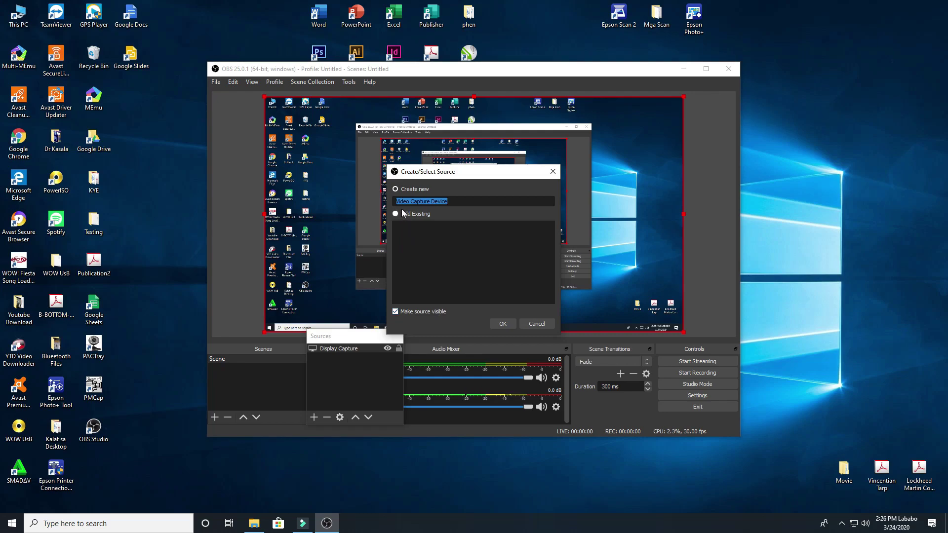
{"action": "left_click", "coordinate": [502, 324]}
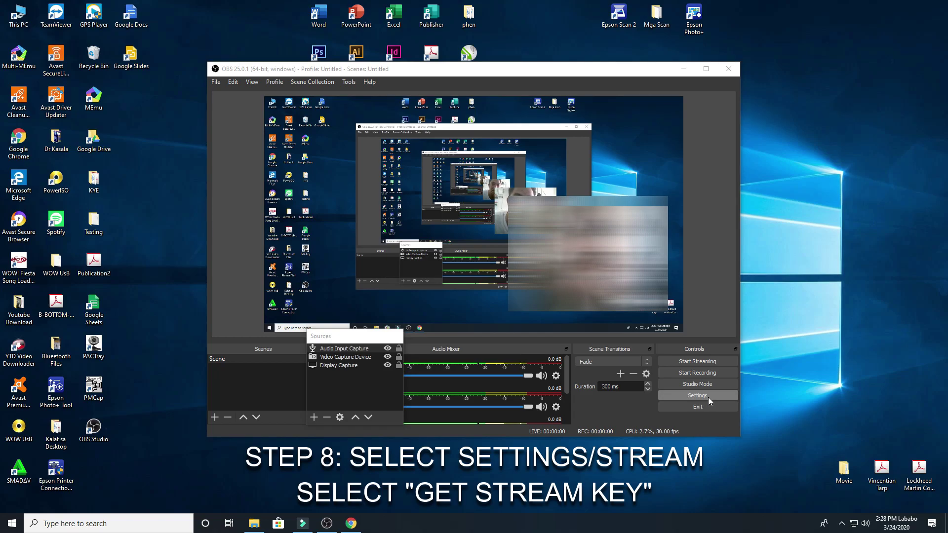
- Open the YouTube live dashboard from the Stream settings to get the stream key, and dismiss the chat moderation notice
{"action": "left_click", "coordinate": [703, 398]}
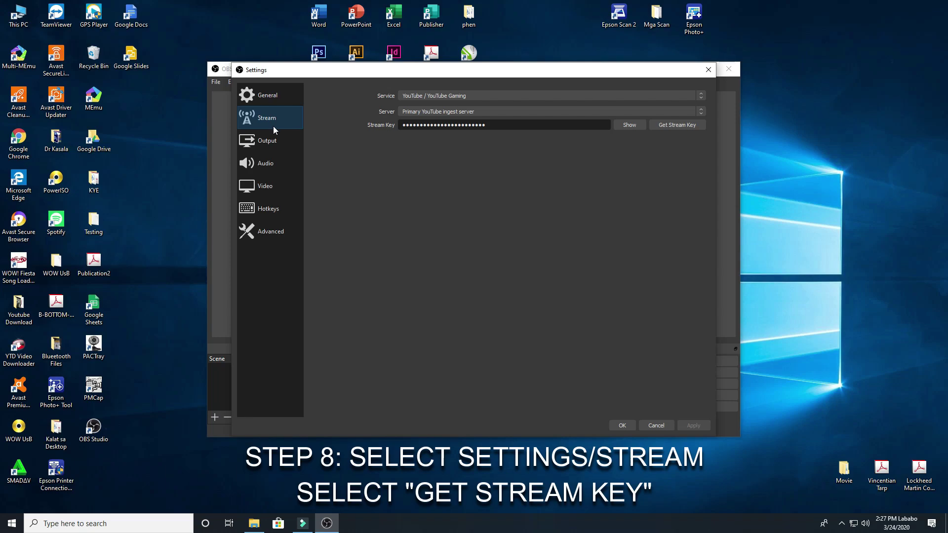
{"action": "left_click", "coordinate": [672, 124]}
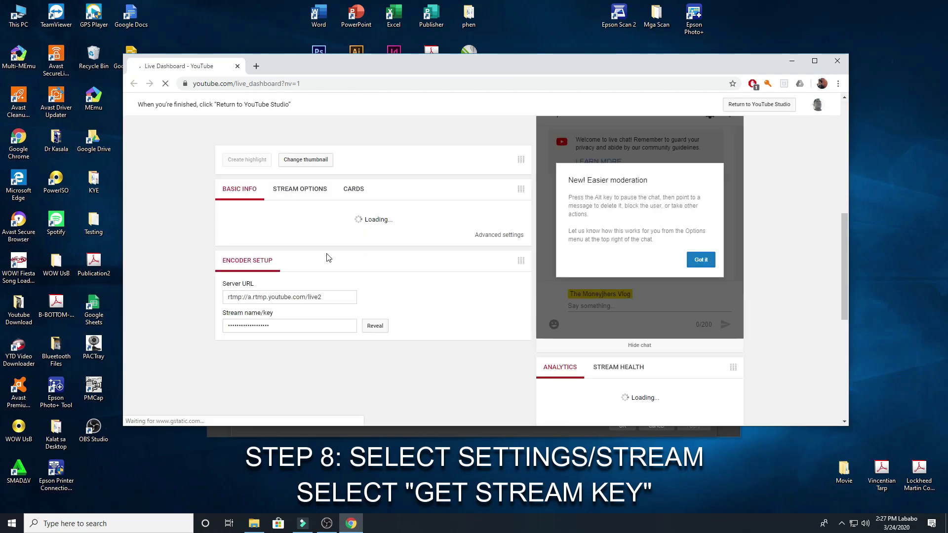
{"action": "left_click", "coordinate": [694, 263]}
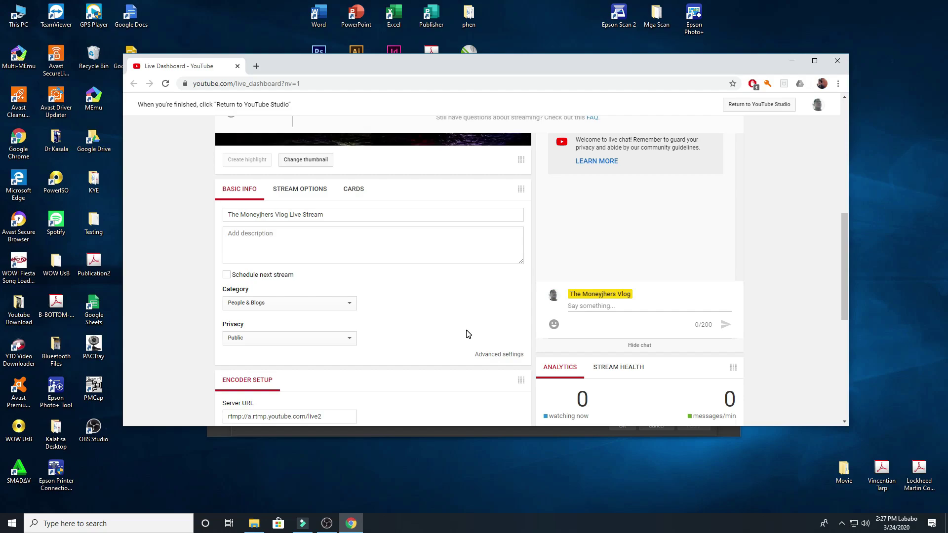
{"action": "scroll", "coordinate": [469, 336], "scroll_direction": "down", "scroll_amount": 1}
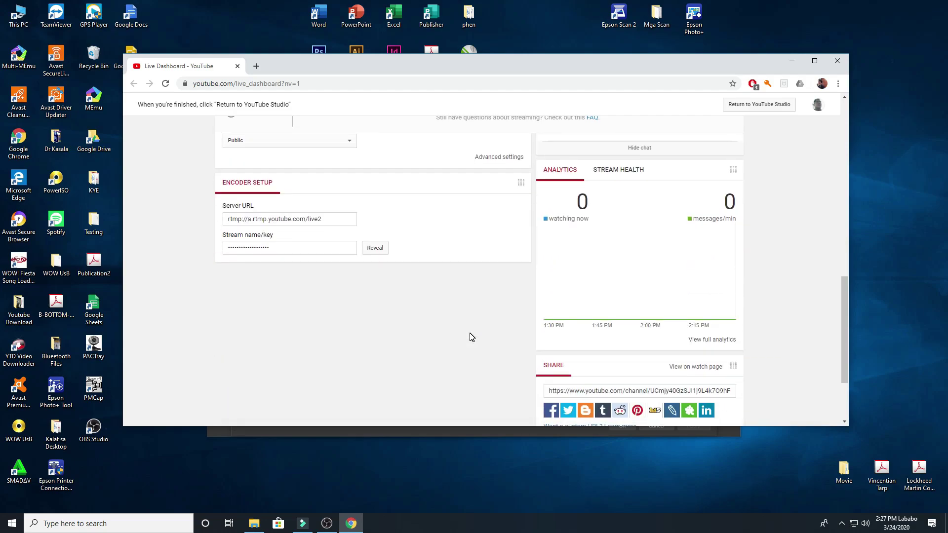
{"action": "scroll", "coordinate": [470, 337], "scroll_direction": "up", "scroll_amount": 3}
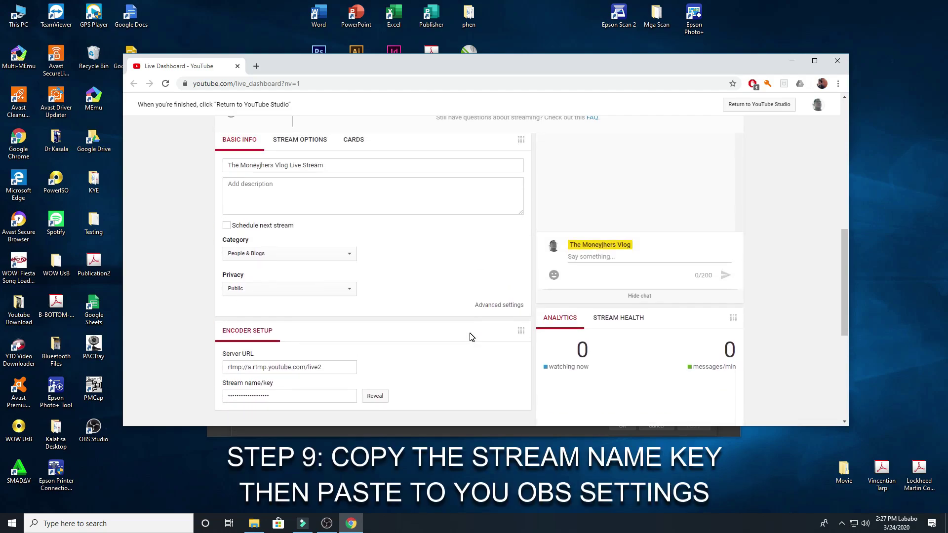
- Reveal the stream name/key in the YouTube live dashboard's Encoder Setup and copy it
{"action": "scroll", "coordinate": [465, 341], "scroll_direction": "down", "scroll_amount": 2}
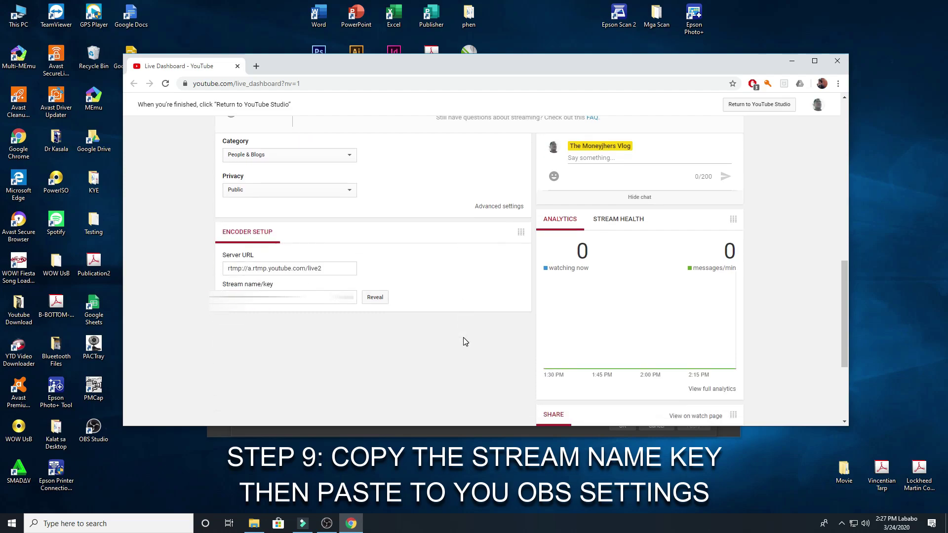
{"action": "left_click", "coordinate": [374, 298]}
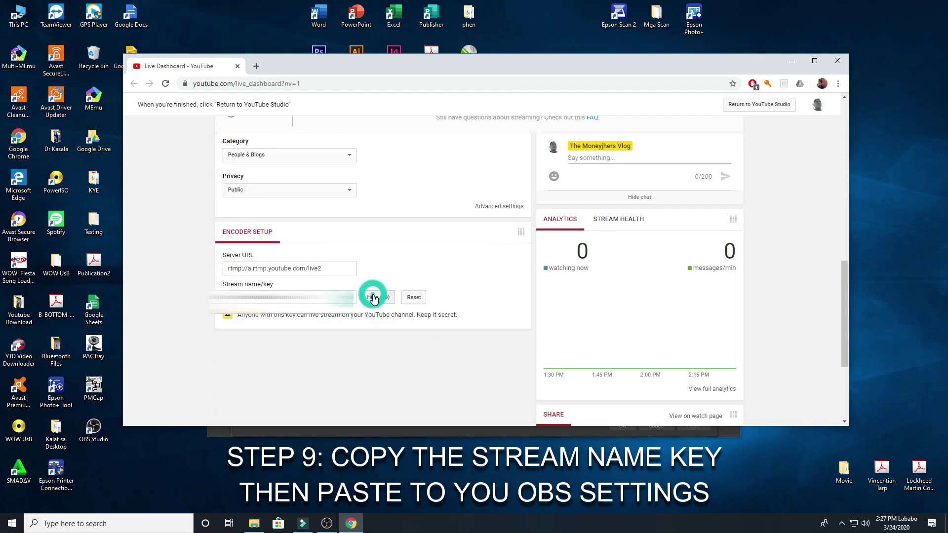
{"action": "left_click", "coordinate": [281, 297]}
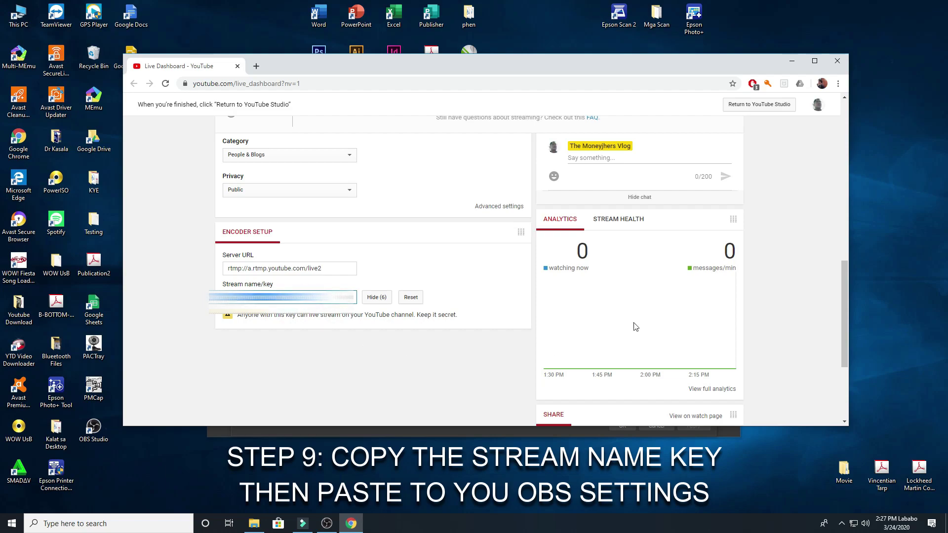
- Return to the OBS Stream settings, replace the existing stream key with the copied one, and save the settings
{"action": "left_click", "coordinate": [792, 61]}
{"action": "left_click_drag", "start_coordinate": [511, 125], "coordinate": [351, 126]}
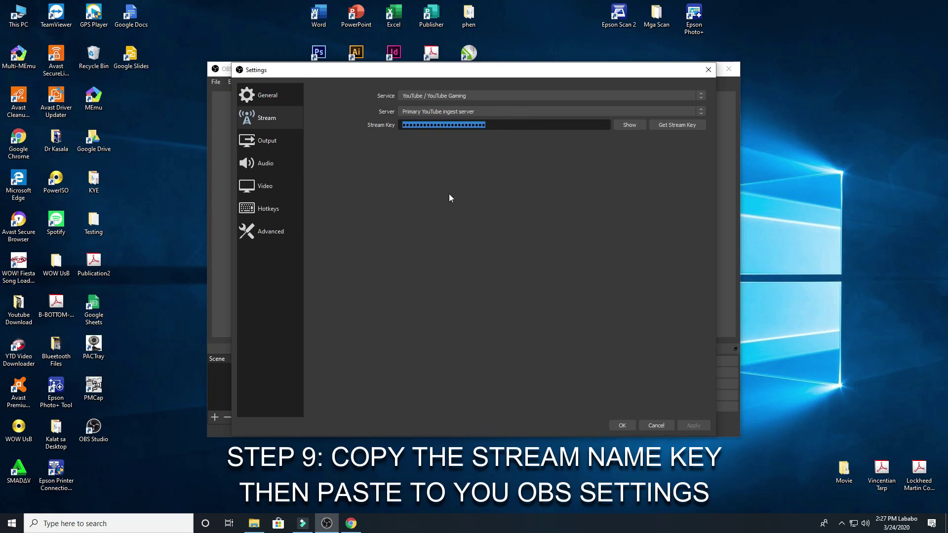
{"action": "key", "text": "ctrl+v"}
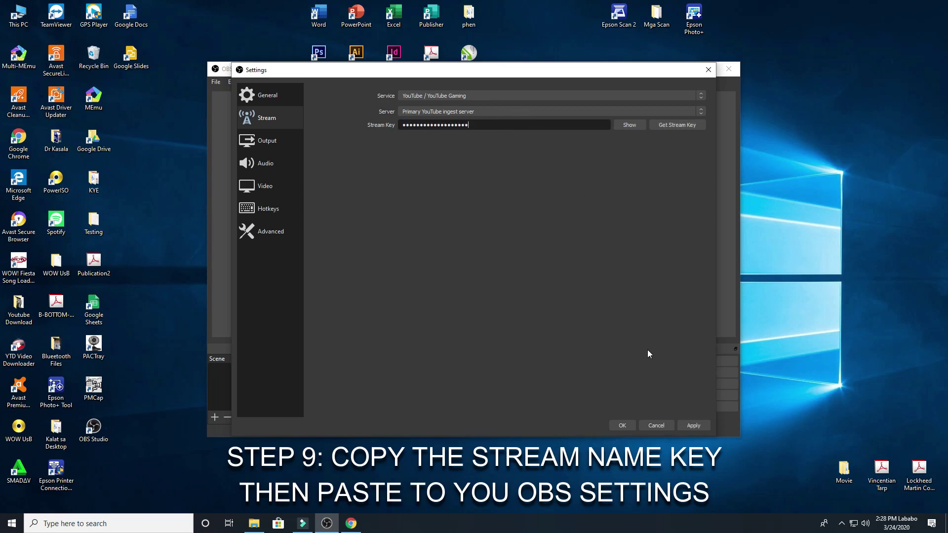
{"action": "left_click", "coordinate": [690, 426]}
{"action": "left_click", "coordinate": [620, 426]}
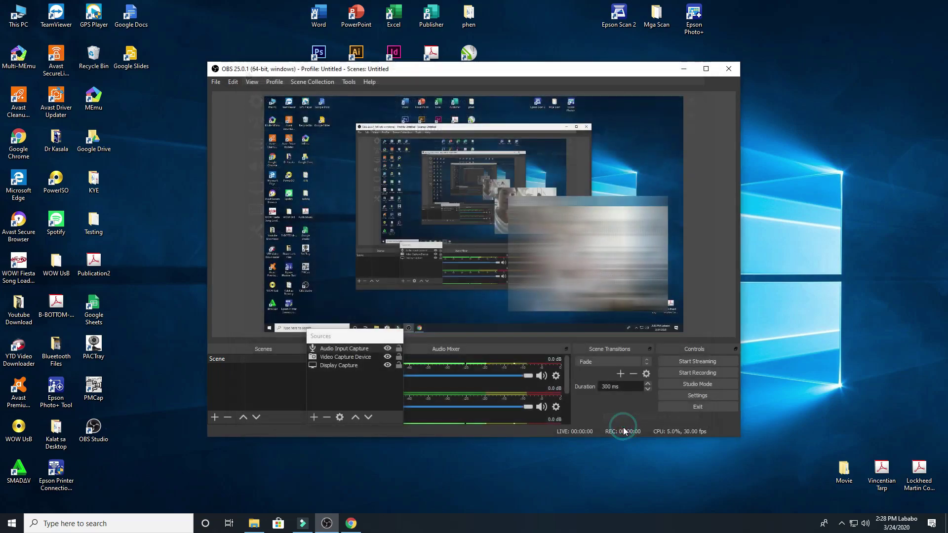
- Run a short live stream to YouTube, ending it before exiting OBS Studio
{"action": "left_click", "coordinate": [697, 361]}
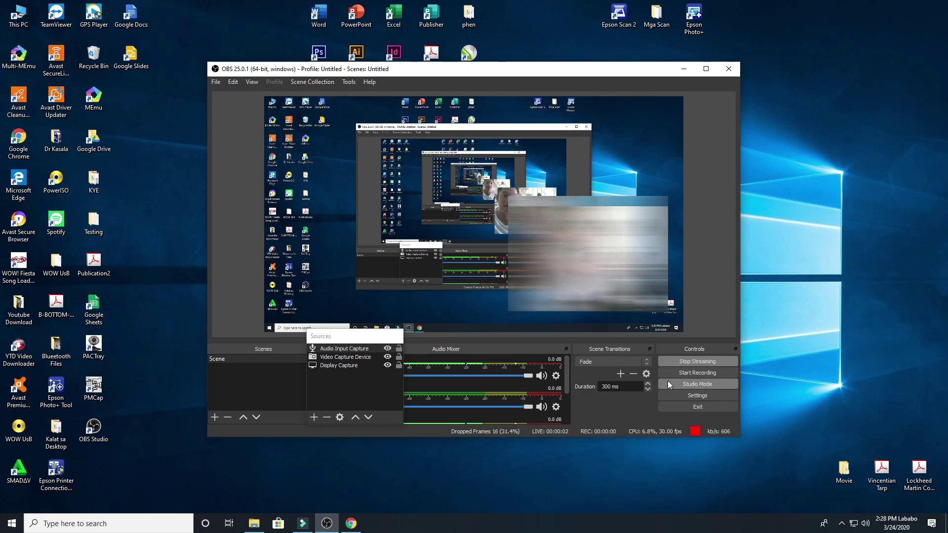
{"action": "left_click", "coordinate": [697, 363]}
{"action": "left_click", "coordinate": [697, 406]}
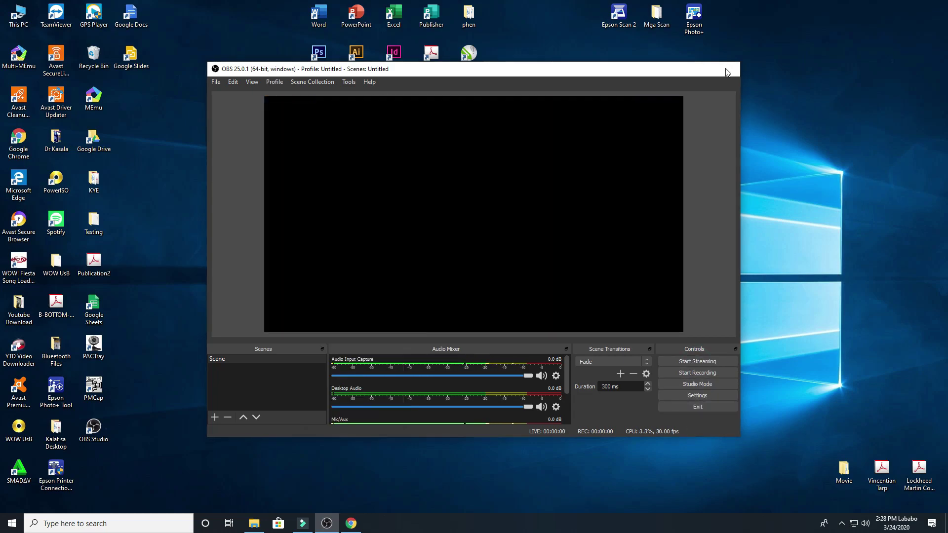
- Refresh the desktop and launch OBS Studio again
{"action": "right_click", "coordinate": [192, 368]}
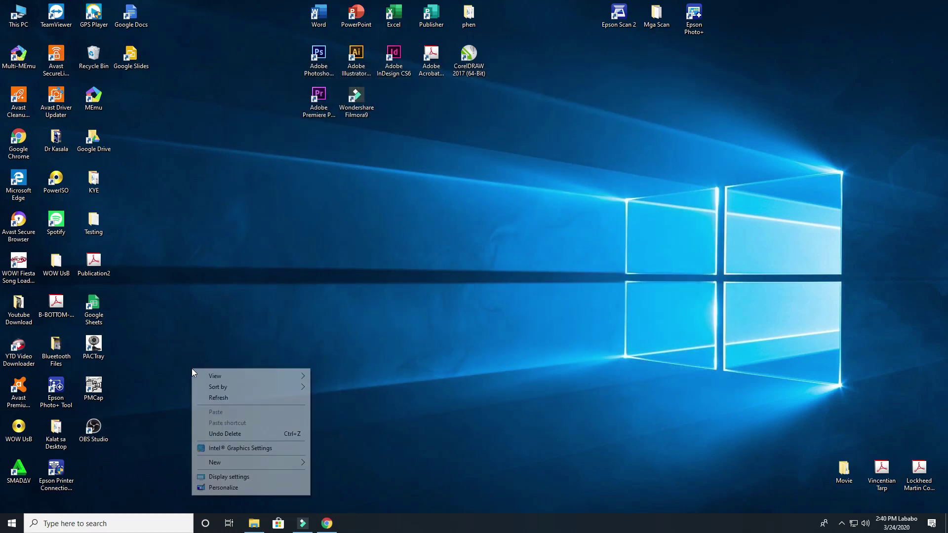
{"action": "left_click", "coordinate": [208, 400]}
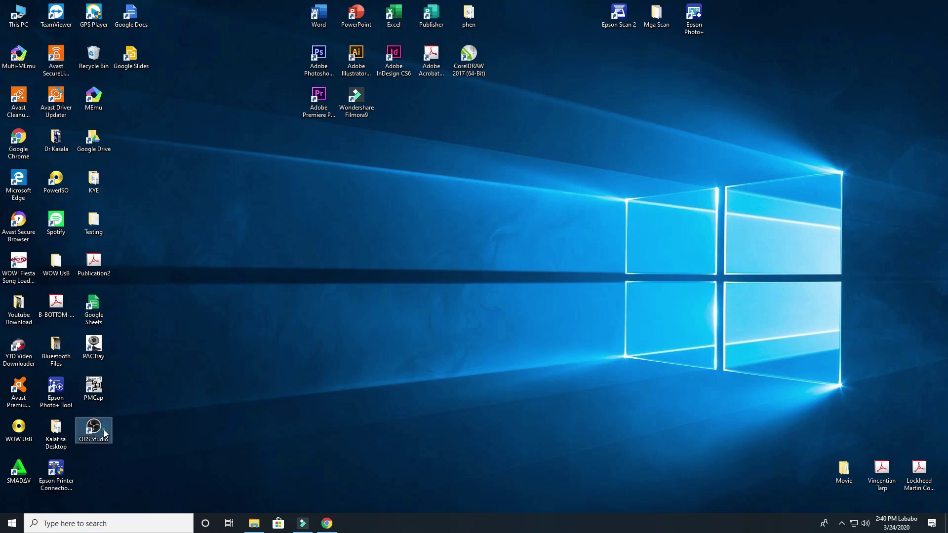
{"action": "double_click", "coordinate": [104, 430]}
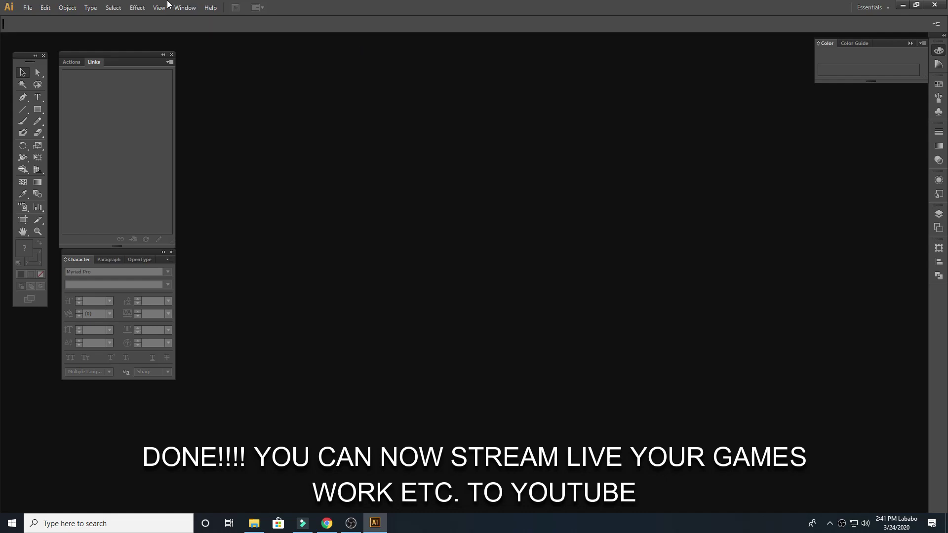
- Switch to Adobe Illustrator and start creating a new document
{"action": "left_click", "coordinate": [27, 8]}
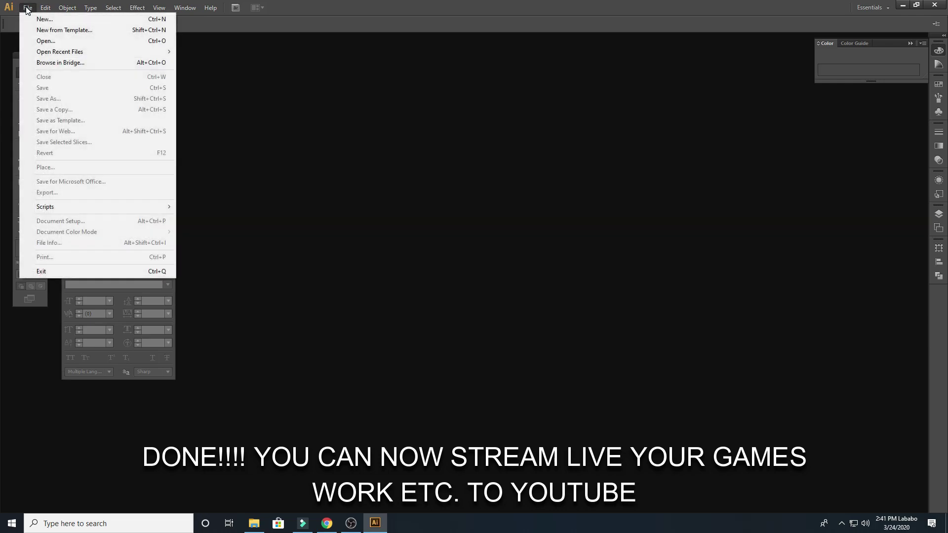
{"action": "left_click", "coordinate": [47, 20]}
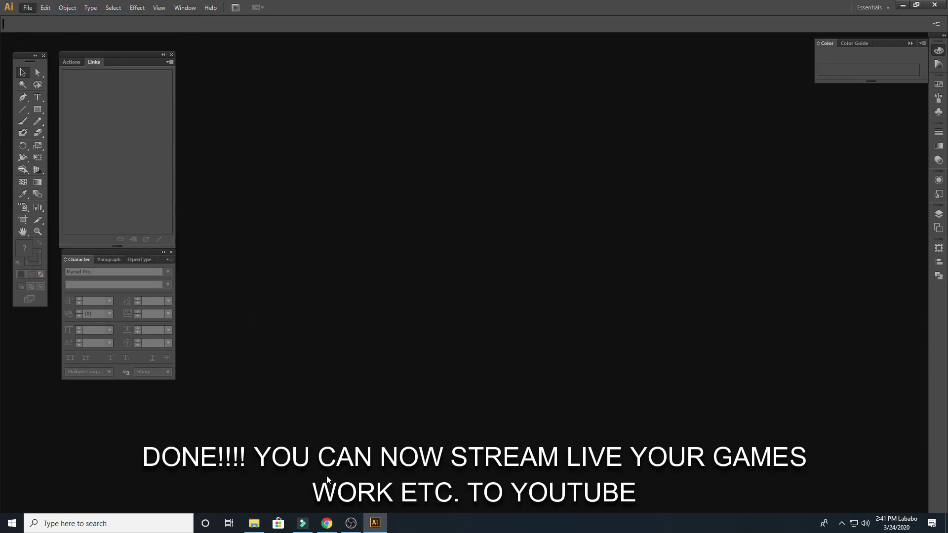